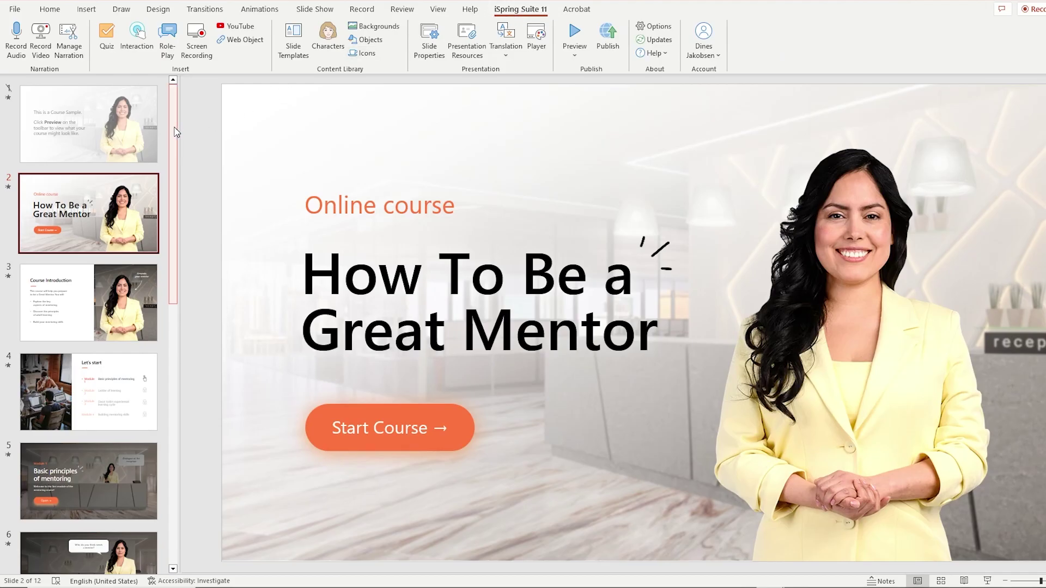
Scroll the mentor presentation's slide thumbnails and switch to the iSpring Suite 11 tab.
{"action": "left_click_drag", "start_coordinate": [178, 130], "coordinate": [178, 207]}
{"action": "scroll", "coordinate": [141, 176], "scroll_direction": "down", "scroll_amount": 5}
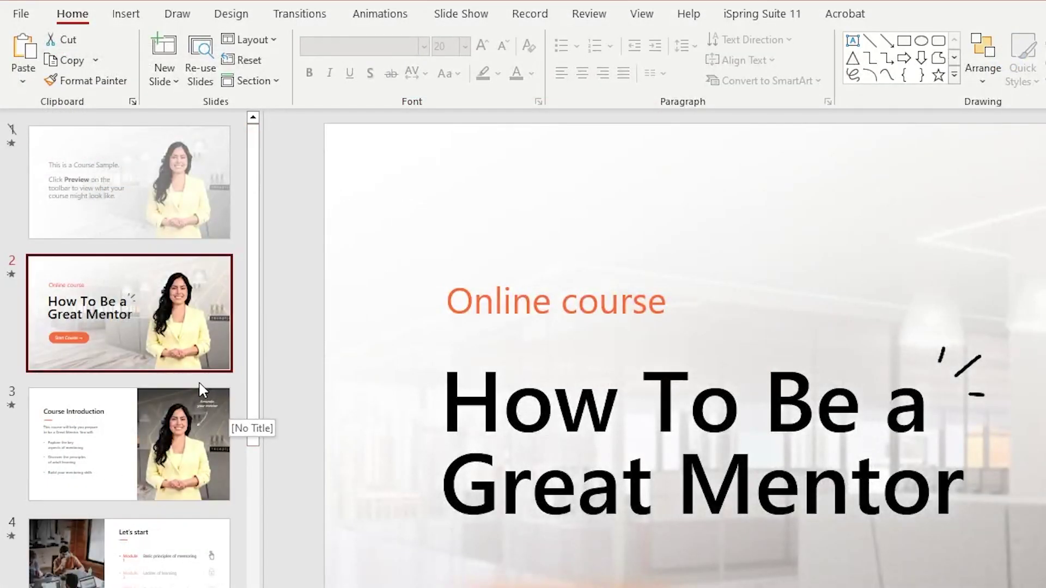
{"action": "left_click", "coordinate": [755, 15]}
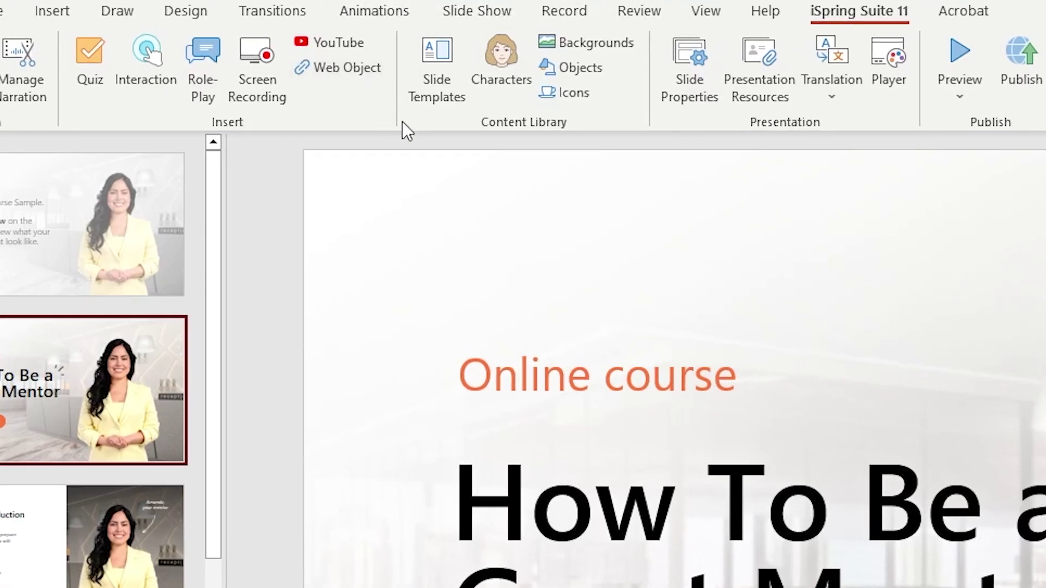
Browse the iSpring Slide Templates content library, then close it.
{"action": "left_click", "coordinate": [429, 57]}
{"action": "scroll", "coordinate": [862, 162], "scroll_direction": "down", "scroll_amount": 8}
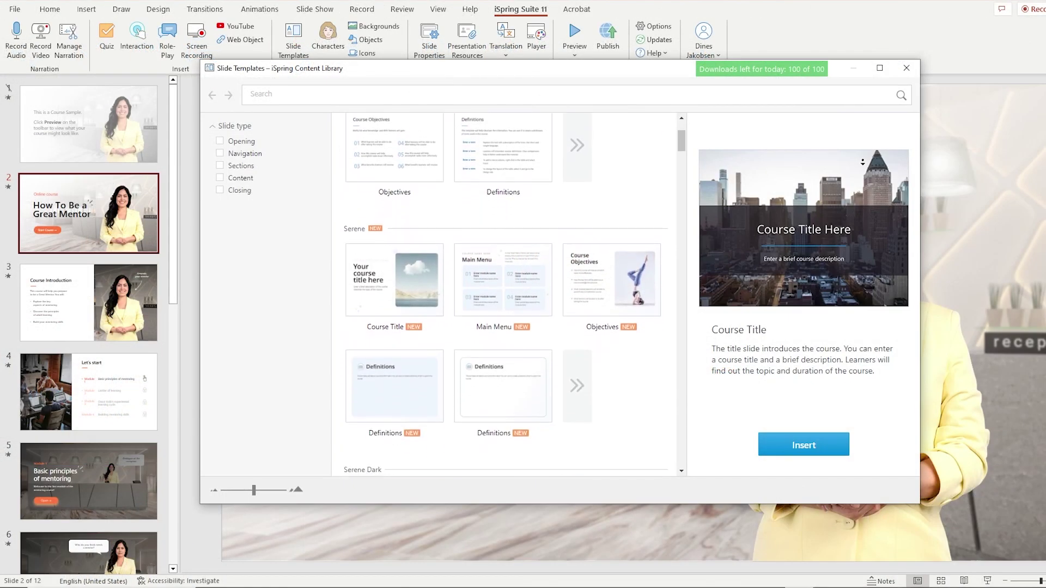
{"action": "scroll", "coordinate": [862, 162], "scroll_direction": "down", "scroll_amount": 7}
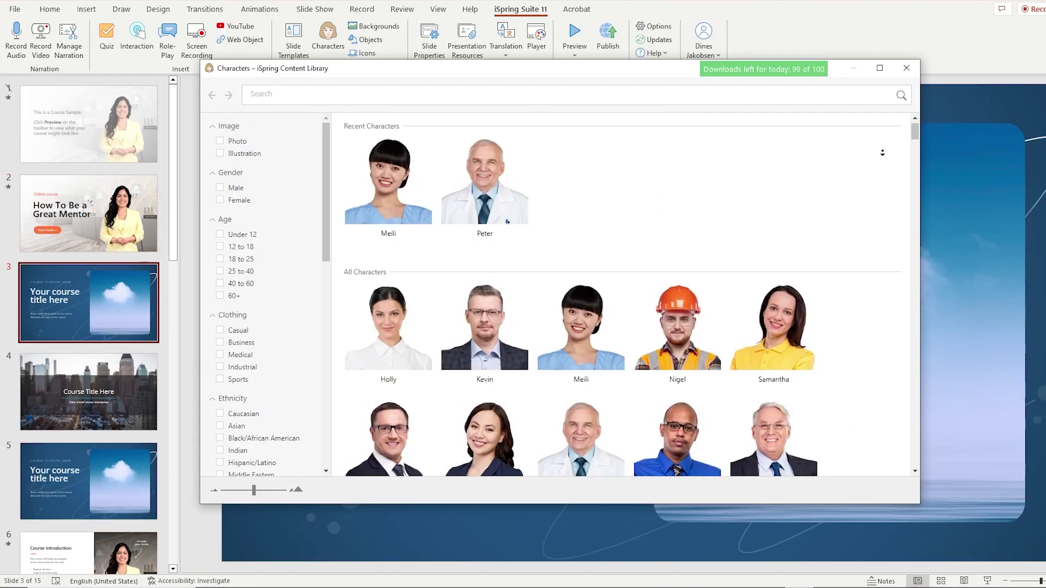
{"action": "scroll", "coordinate": [881, 183], "scroll_direction": "down", "scroll_amount": 6}
{"action": "scroll", "coordinate": [882, 183], "scroll_direction": "down", "scroll_amount": 5}
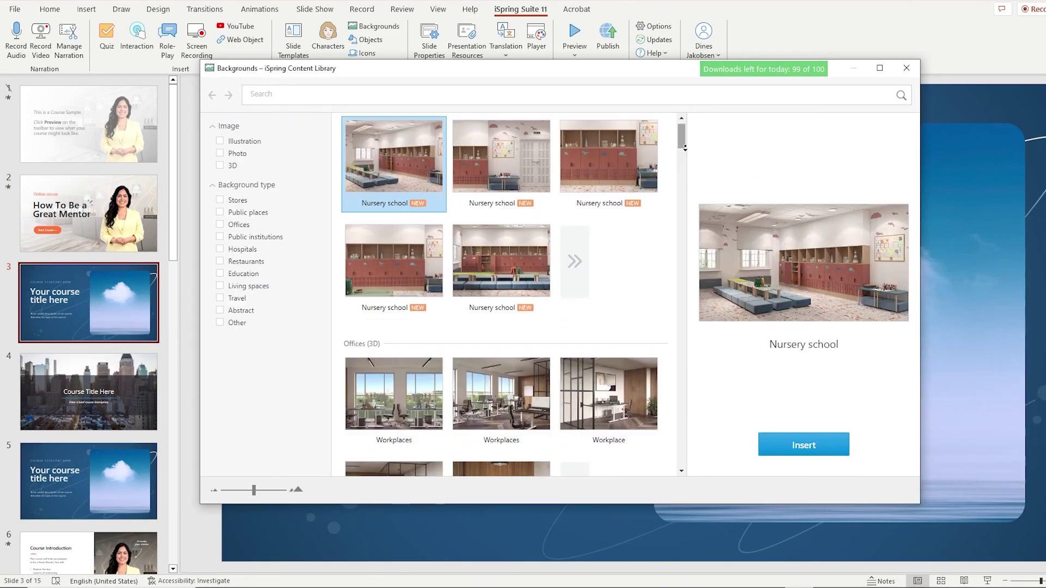
{"action": "scroll", "coordinate": [685, 148], "scroll_direction": "down", "scroll_amount": 3}
{"action": "scroll", "coordinate": [685, 148], "scroll_direction": "down", "scroll_amount": 3}
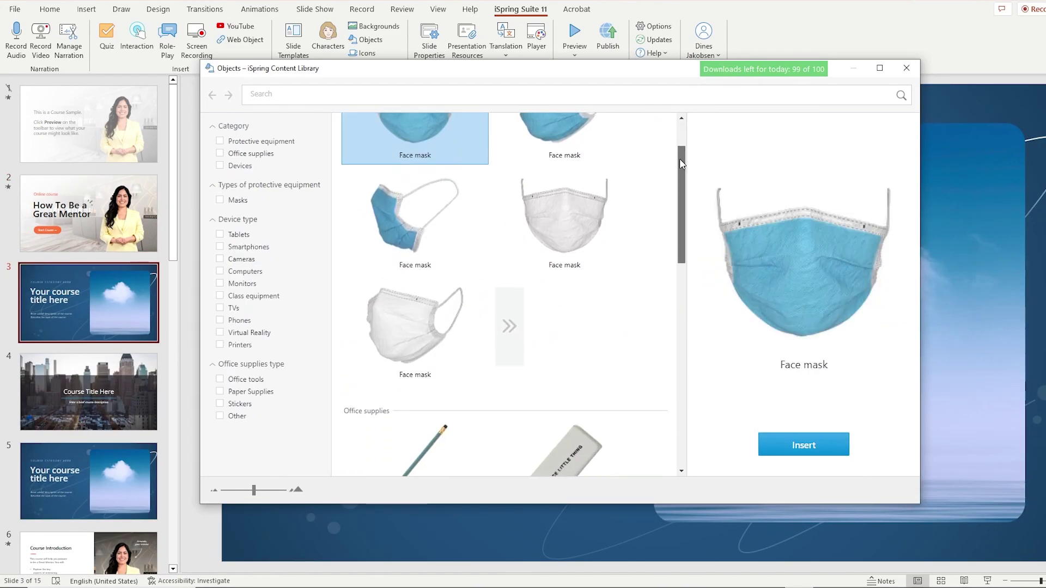
{"action": "scroll", "coordinate": [679, 159], "scroll_direction": "down", "scroll_amount": 4}
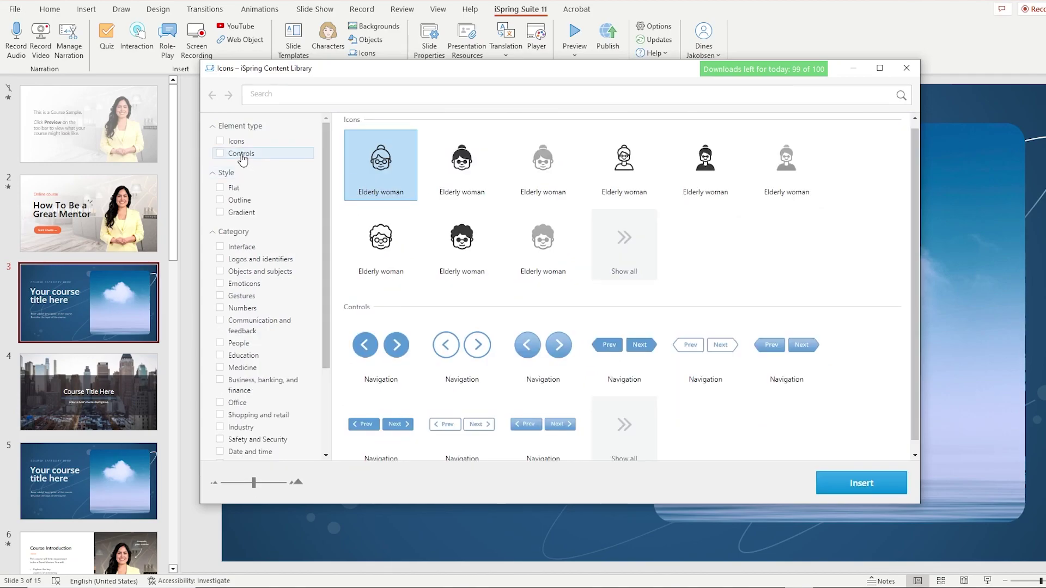
{"action": "key", "text": "Escape"}
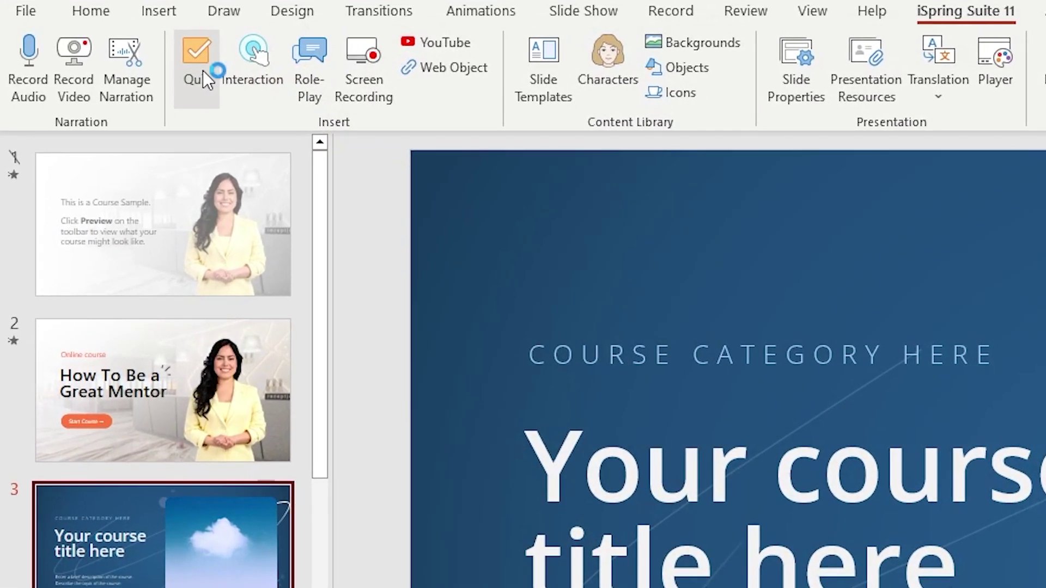
Start a new Graded Quiz in iSpring QuizMaker and list the question types.
{"action": "left_click", "coordinate": [107, 36]}
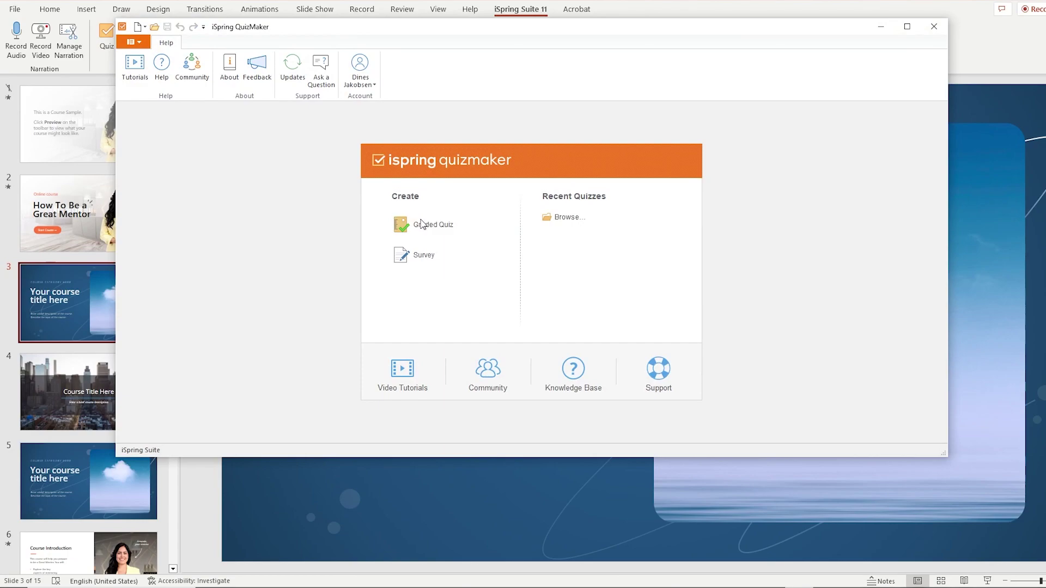
{"action": "left_click", "coordinate": [426, 222]}
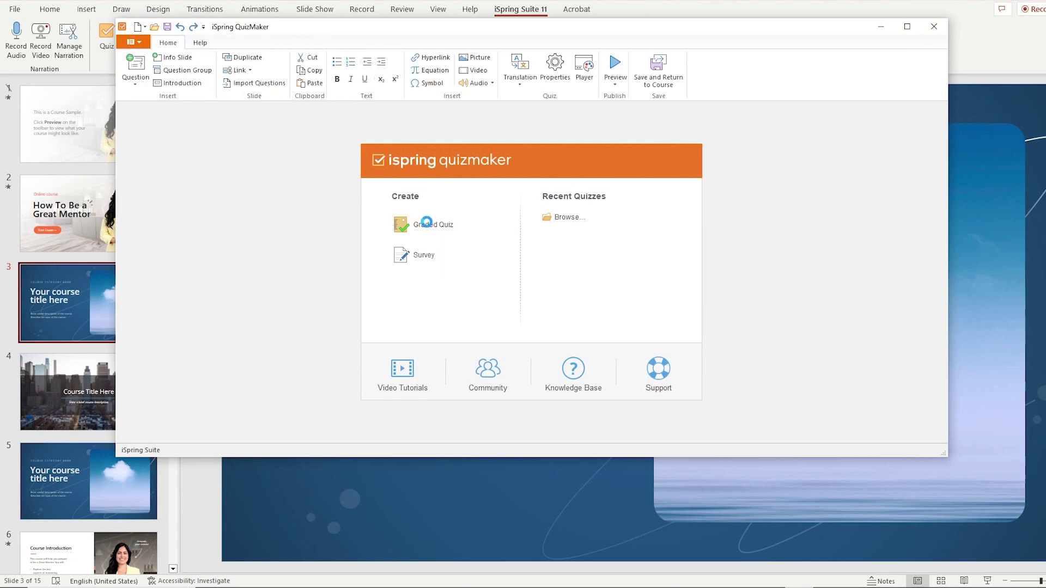
{"action": "left_click", "coordinate": [135, 68]}
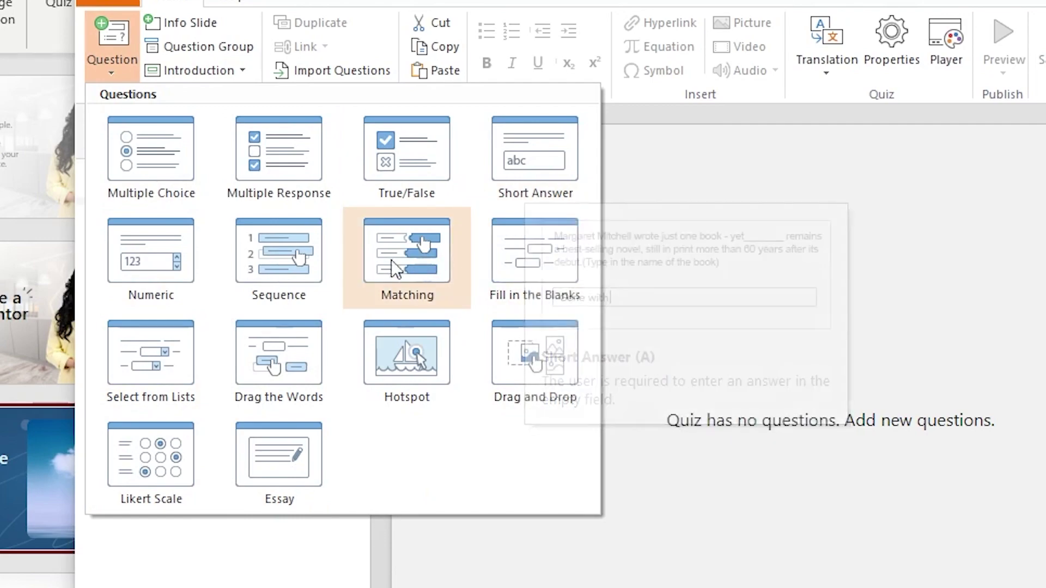
{"action": "mouse_move", "coordinate": [236, 185]}
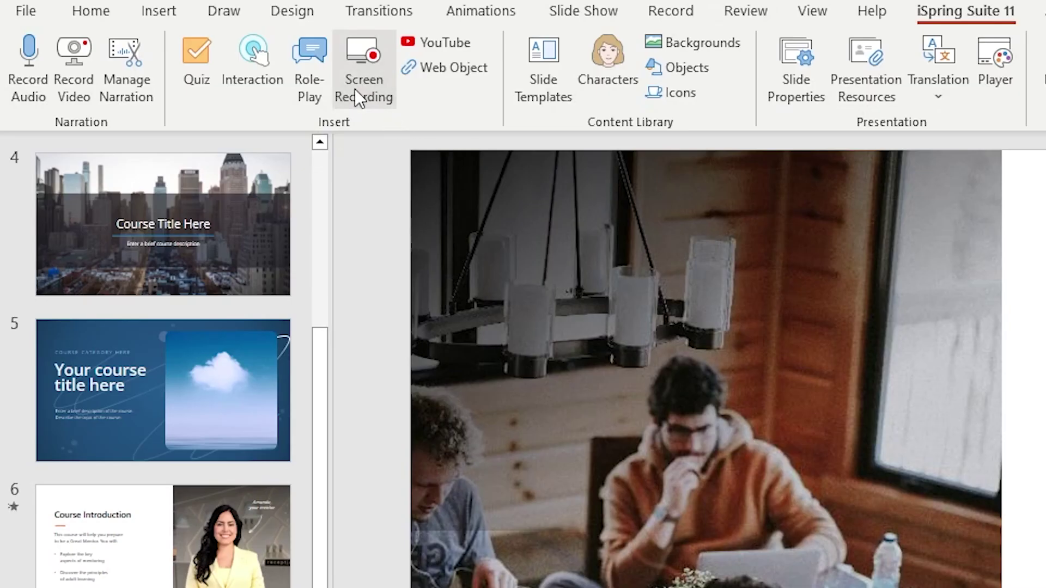
Record a new screen clip with iSpring Cam Pro's Screen Recording.
{"action": "left_click", "coordinate": [354, 89]}
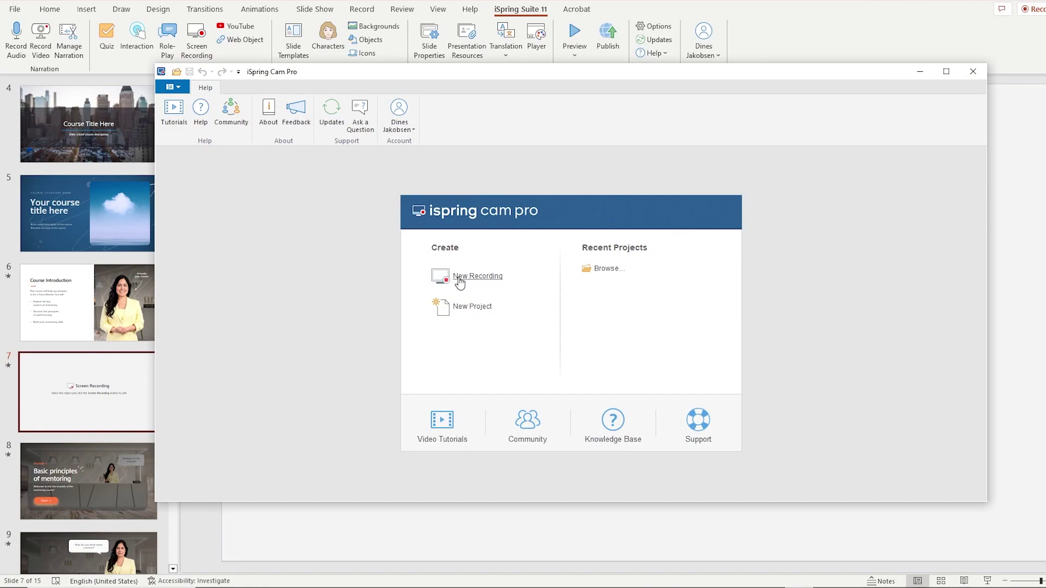
{"action": "left_click", "coordinate": [459, 278]}
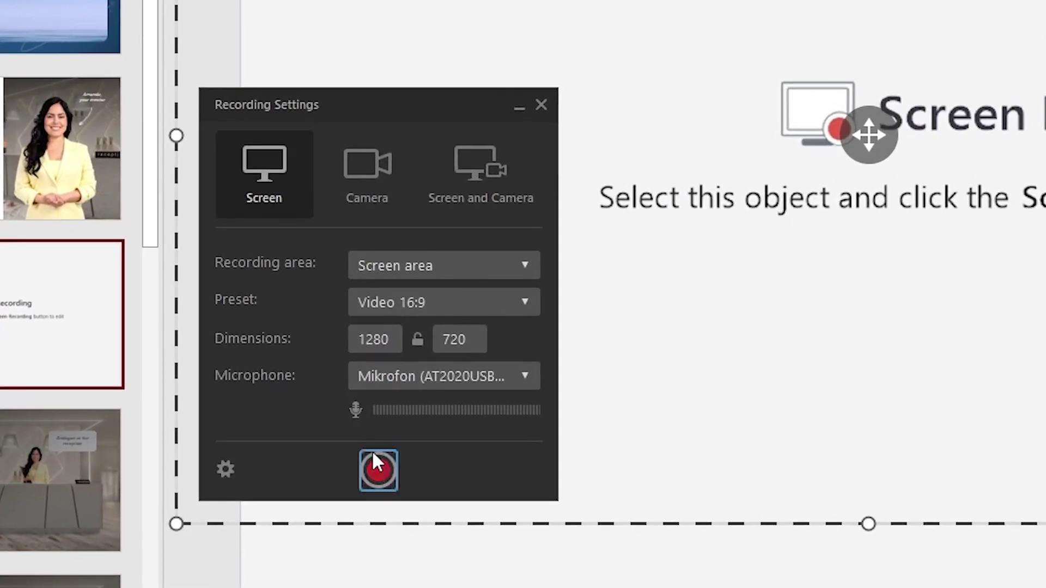
{"action": "left_click", "coordinate": [296, 476]}
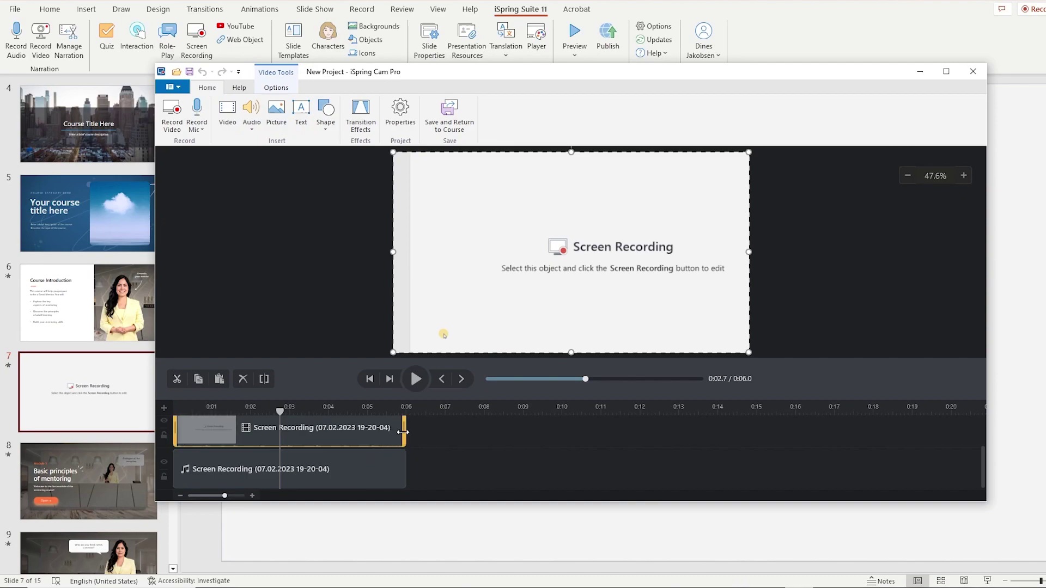
Trim the clip to about 0:04.9 and apply the Through Black transition.
{"action": "left_click_drag", "start_coordinate": [403, 432], "coordinate": [361, 432]}
{"action": "left_click_drag", "start_coordinate": [174, 431], "coordinate": [206, 430]}
{"action": "left_click", "coordinate": [360, 116]}
{"action": "left_click_drag", "start_coordinate": [239, 199], "coordinate": [280, 484]}
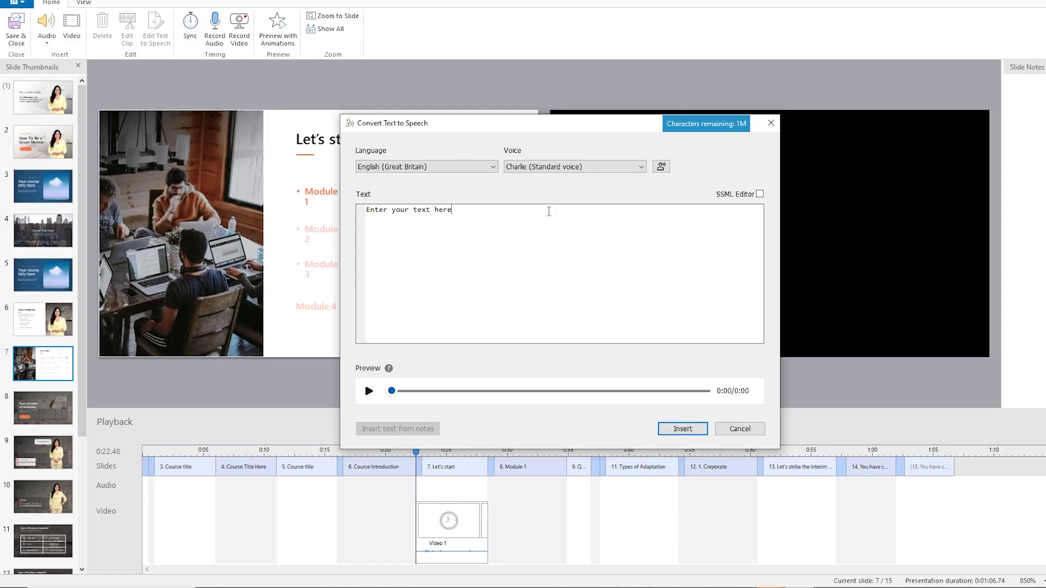
{"action": "left_click", "coordinate": [368, 391]}
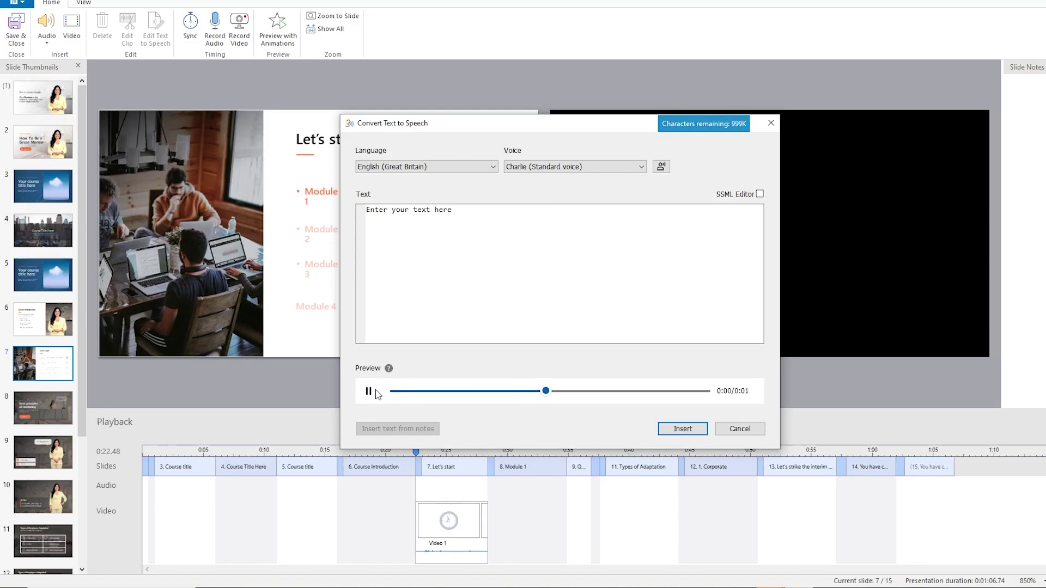
{"action": "left_click", "coordinate": [423, 167]}
{"action": "left_click", "coordinate": [423, 167]}
{"action": "left_click", "coordinate": [423, 166]}
{"action": "scroll", "coordinate": [469, 218], "scroll_direction": "down", "scroll_amount": 4}
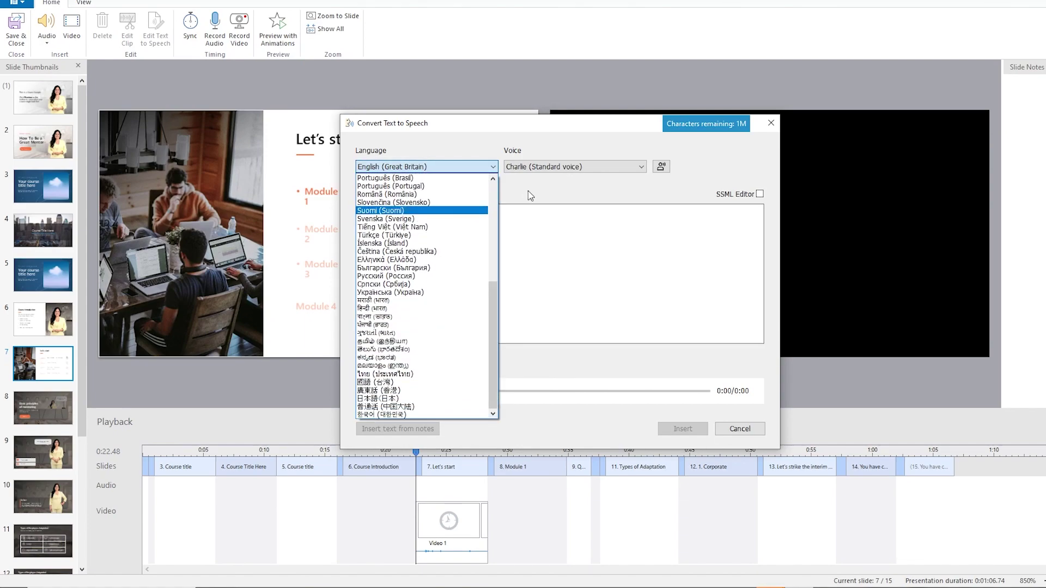
{"action": "left_click", "coordinate": [549, 167]}
{"action": "left_click", "coordinate": [549, 167]}
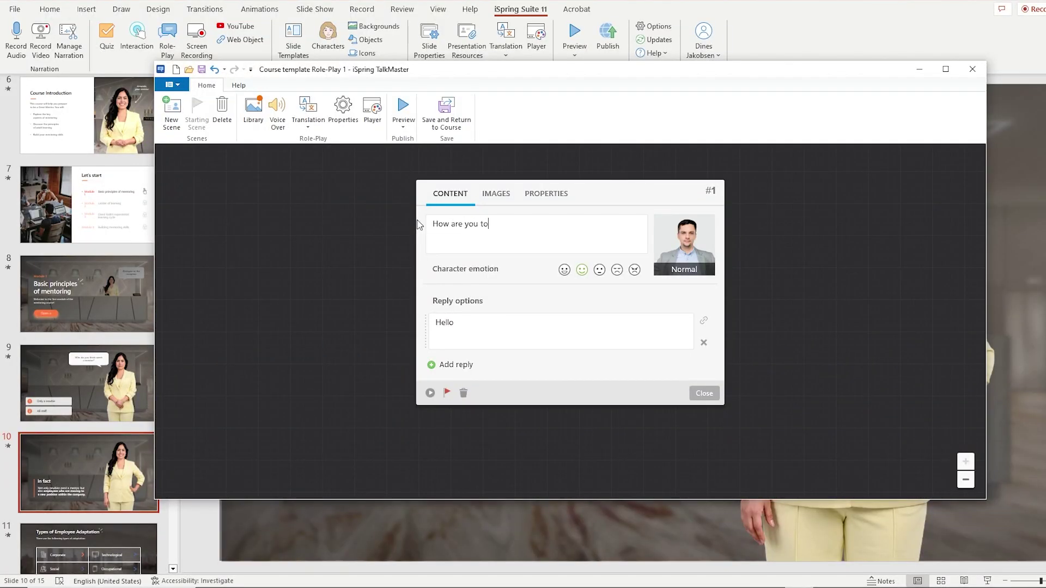
Remove the stray '=' from the 'Im fine' reply and preview the role-play scene.
{"action": "key", "text": "BackSpace"}
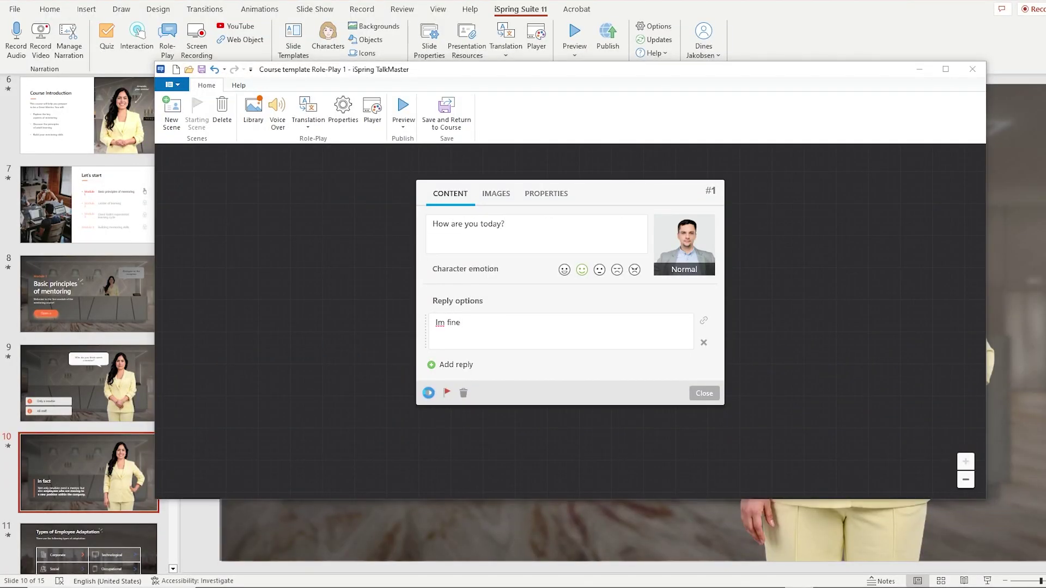
{"action": "left_click", "coordinate": [430, 392]}
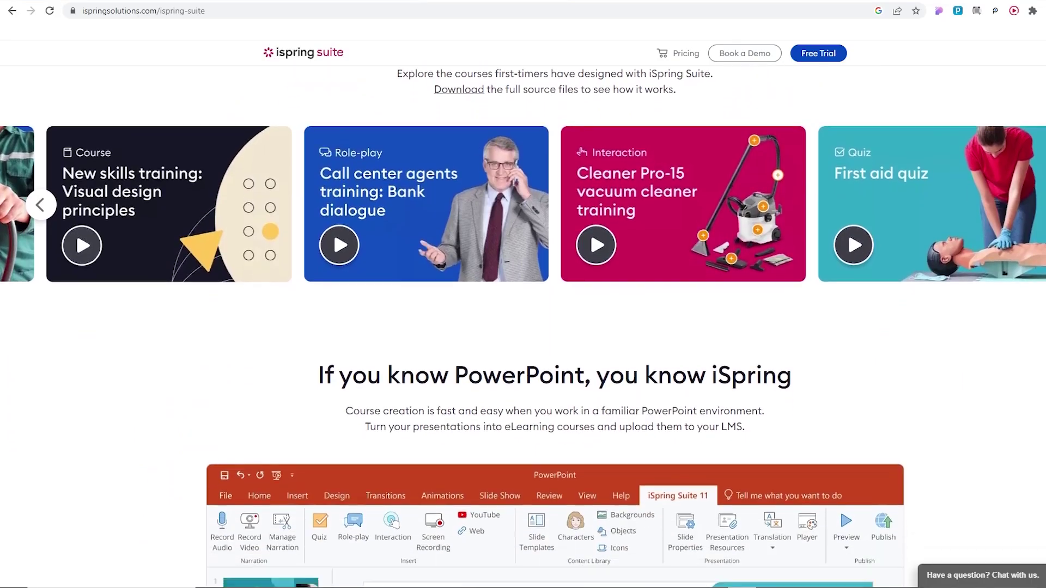
{"action": "scroll", "coordinate": [522, 327], "scroll_direction": "down", "scroll_amount": 6}
{"action": "scroll", "coordinate": [522, 327], "scroll_direction": "down", "scroll_amount": 9}
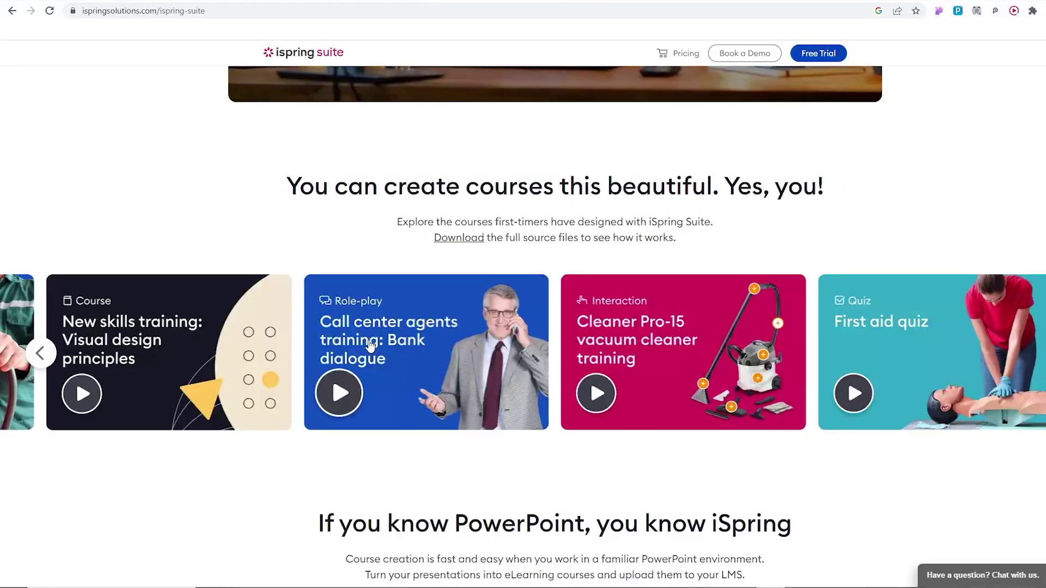
{"action": "left_click", "coordinate": [369, 345]}
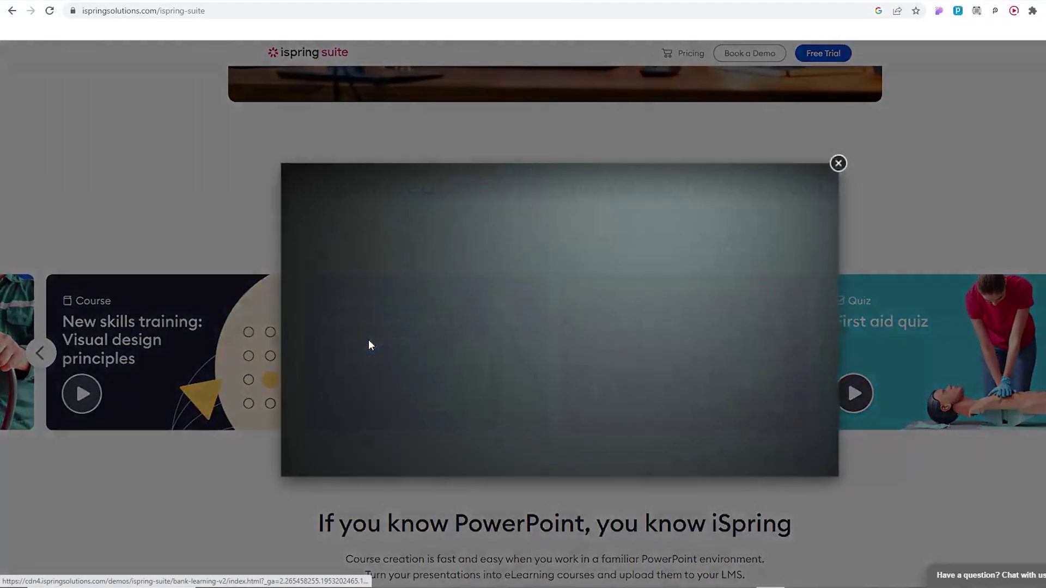
{"action": "left_click", "coordinate": [234, 313]}
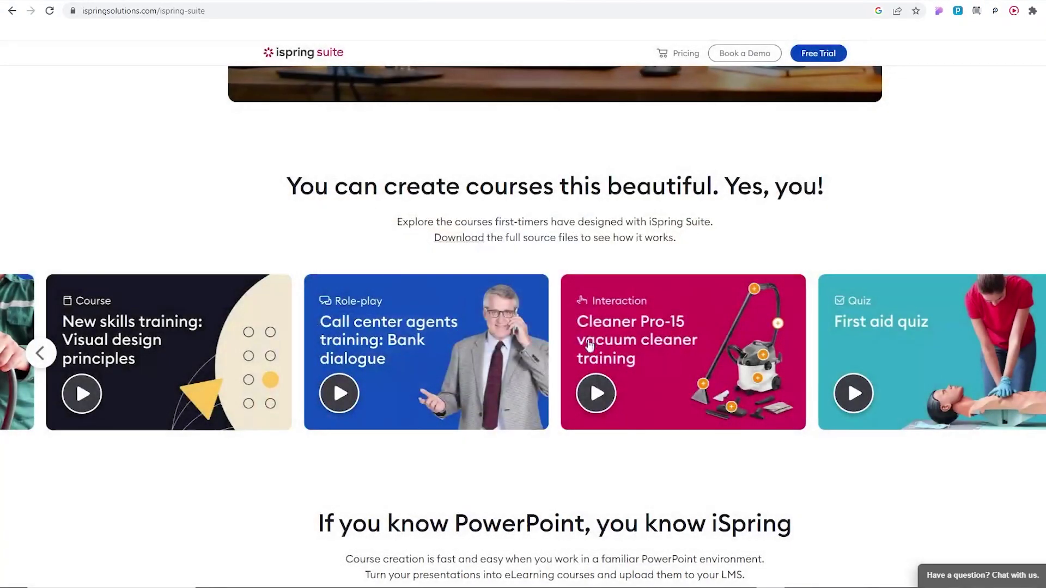
{"action": "left_click", "coordinate": [636, 340]}
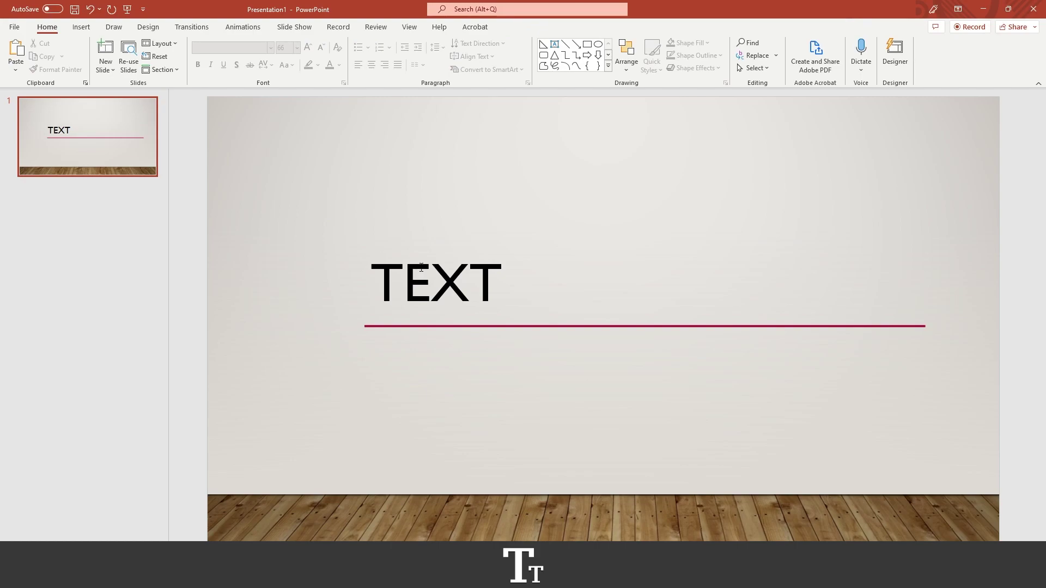
Select the word TEXT in the slide heading, then deselect it.
{"action": "left_click", "coordinate": [493, 279]}
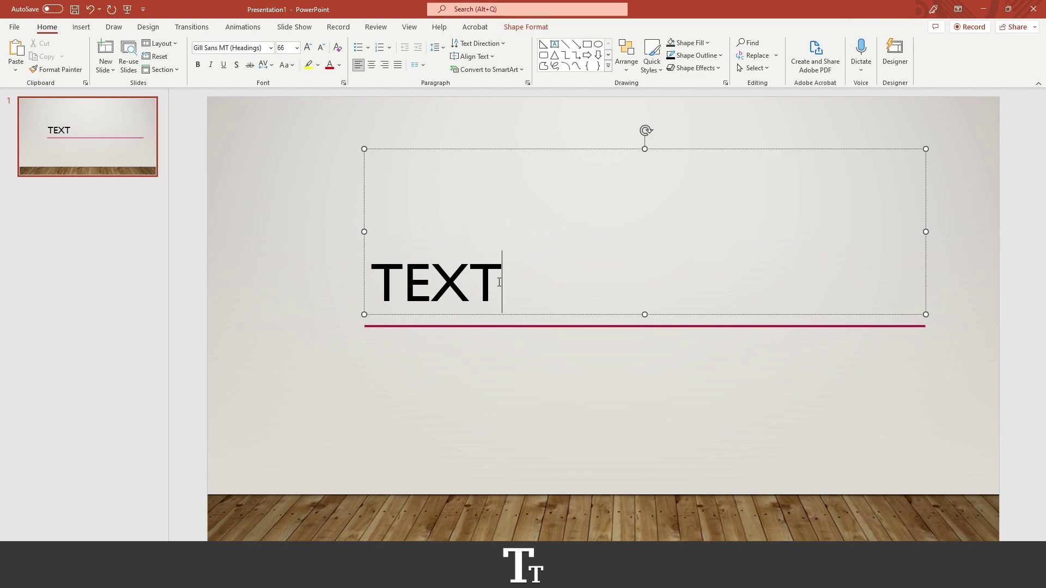
{"action": "left_click_drag", "start_coordinate": [497, 281], "coordinate": [360, 274]}
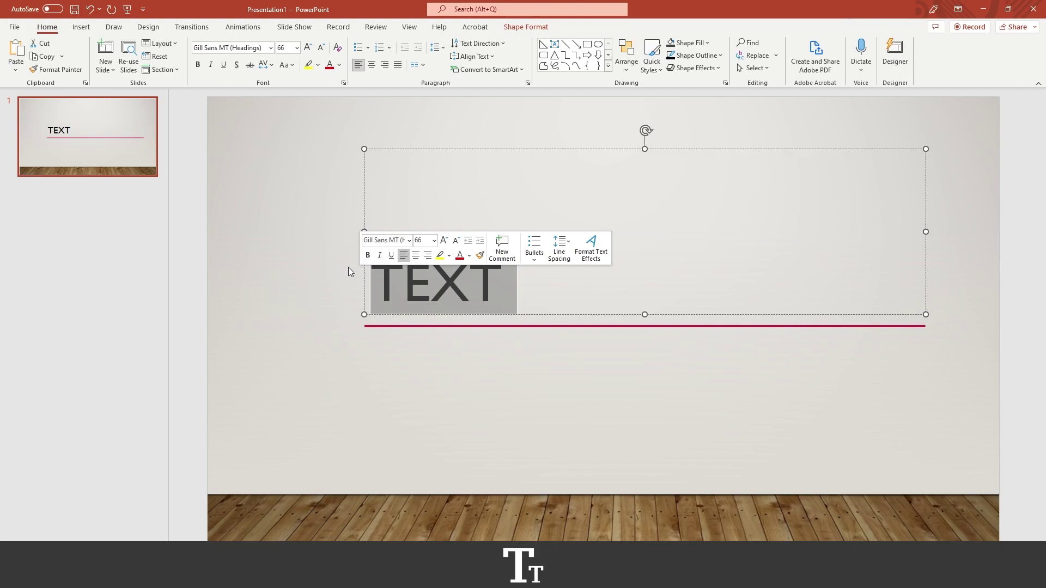
{"action": "left_click", "coordinate": [346, 266]}
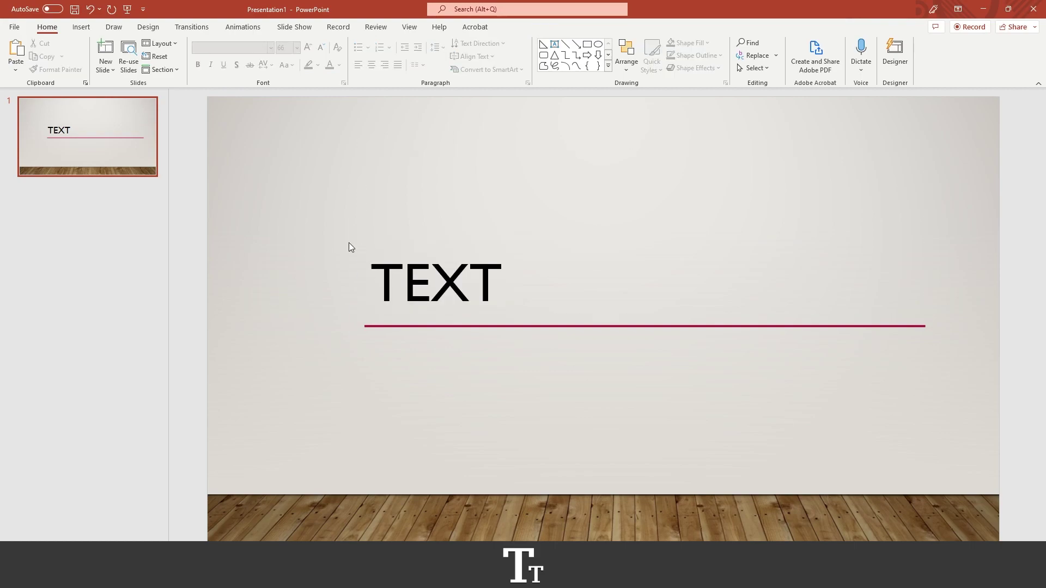
Select the whole TEXT heading box and show the Animations tab.
{"action": "left_click", "coordinate": [365, 262]}
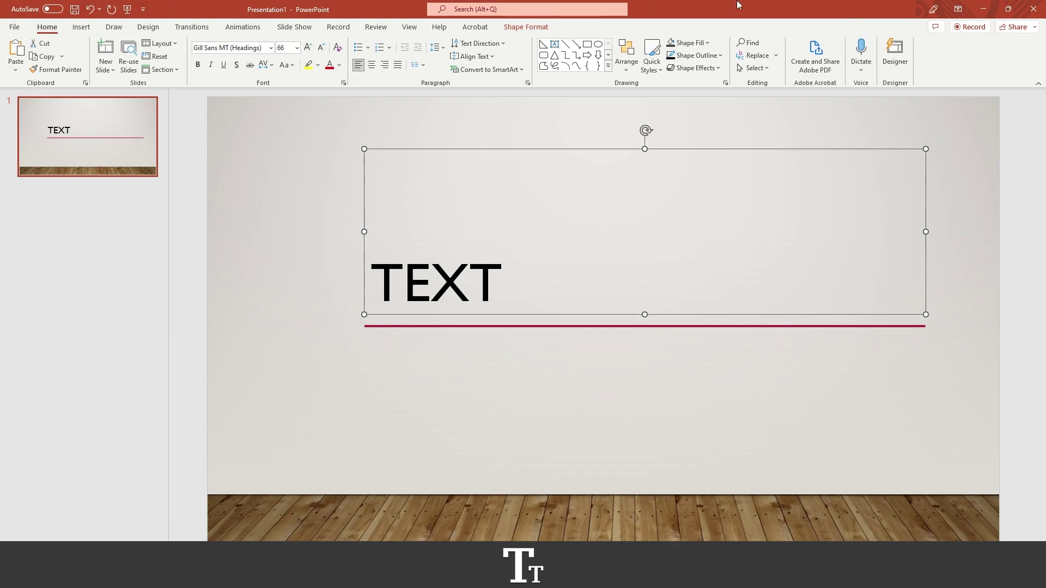
{"action": "left_click", "coordinate": [252, 31]}
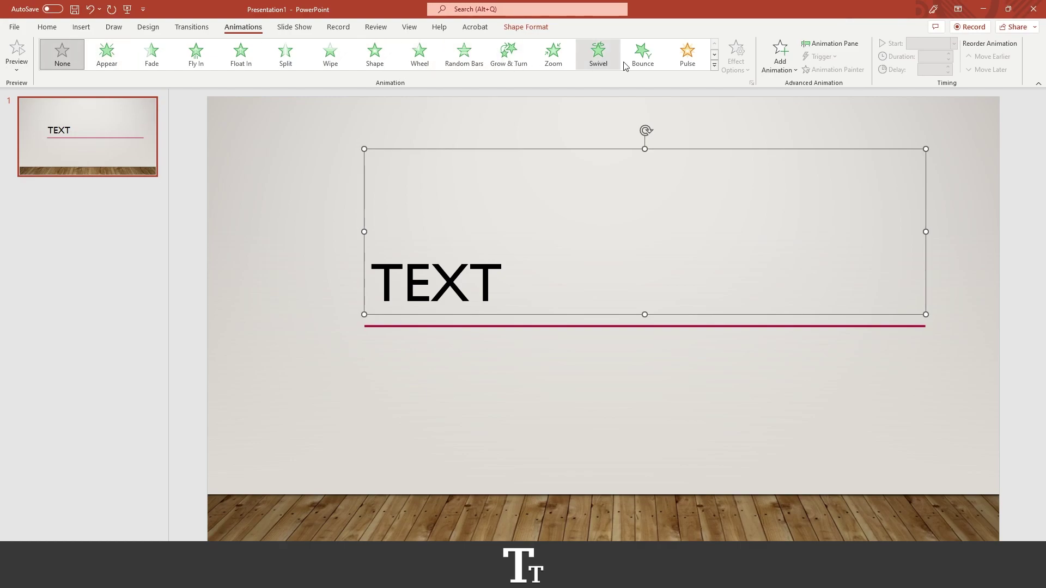
Expand and collapse the animation gallery, then reselect the TEXT heading.
{"action": "left_click", "coordinate": [714, 66]}
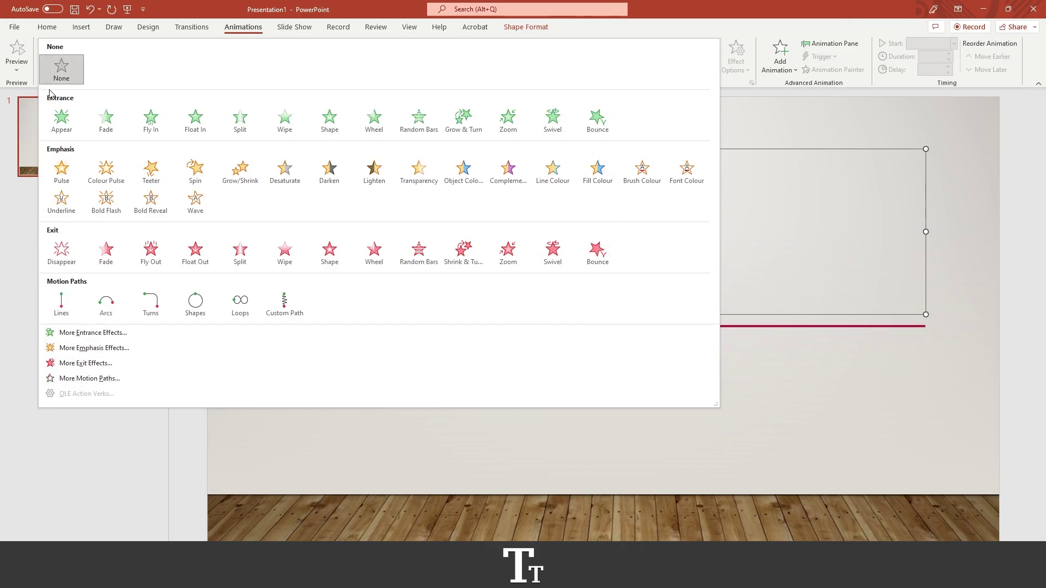
{"action": "left_click", "coordinate": [62, 69]}
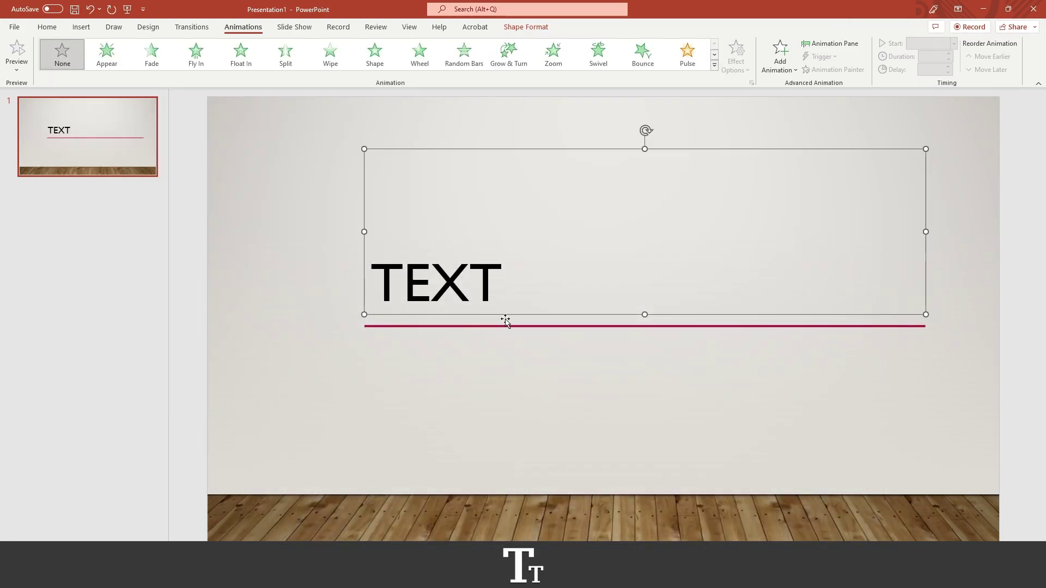
{"action": "left_click", "coordinate": [514, 250]}
Try the Appear, Fade, Fly In, Float In, Split and Wipe entrance effects.
{"action": "left_click", "coordinate": [109, 54]}
{"action": "left_click", "coordinate": [153, 58]}
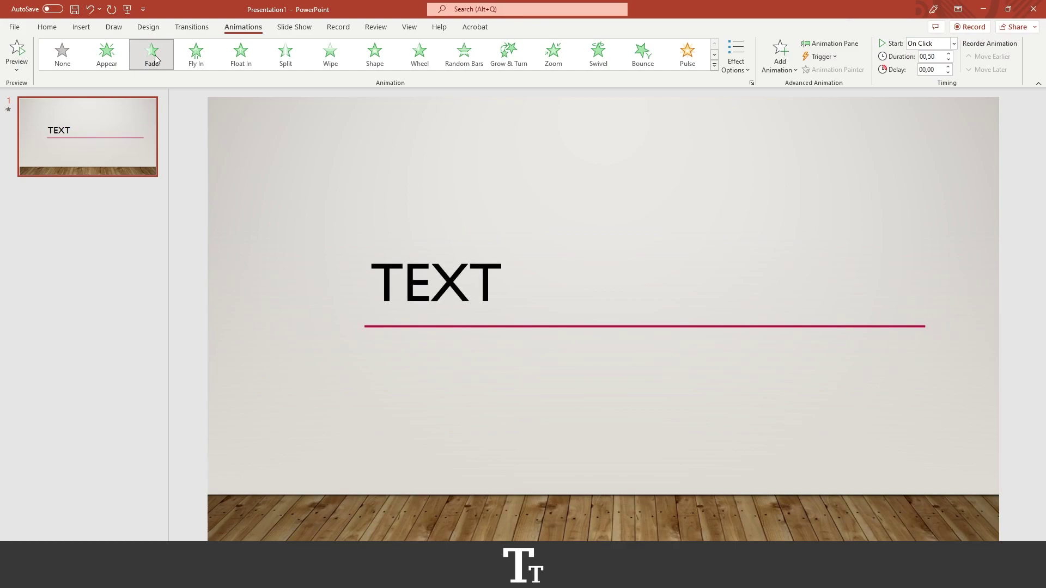
{"action": "left_click", "coordinate": [196, 55]}
{"action": "left_click", "coordinate": [240, 54]}
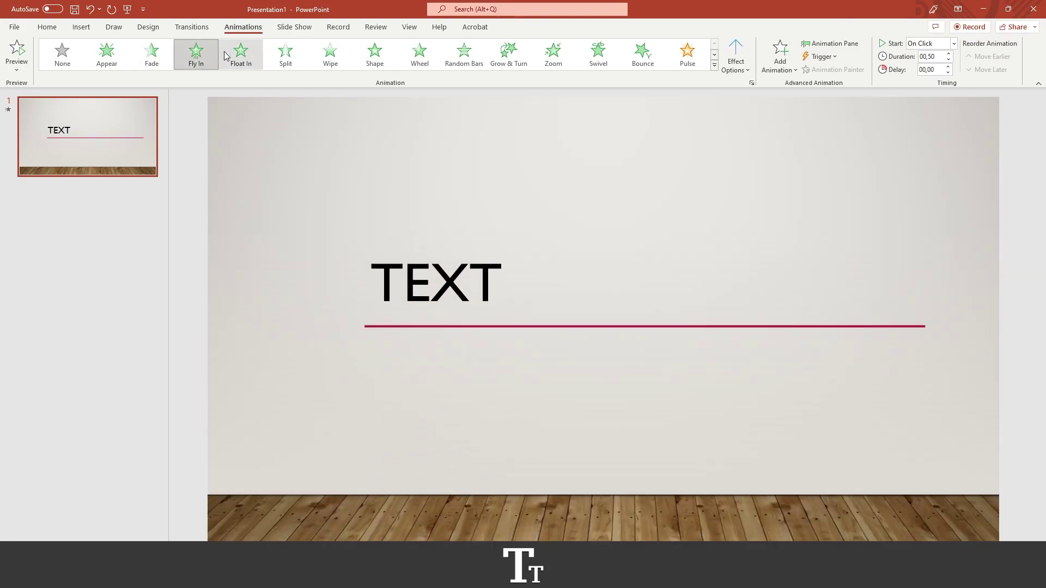
{"action": "left_click", "coordinate": [288, 50]}
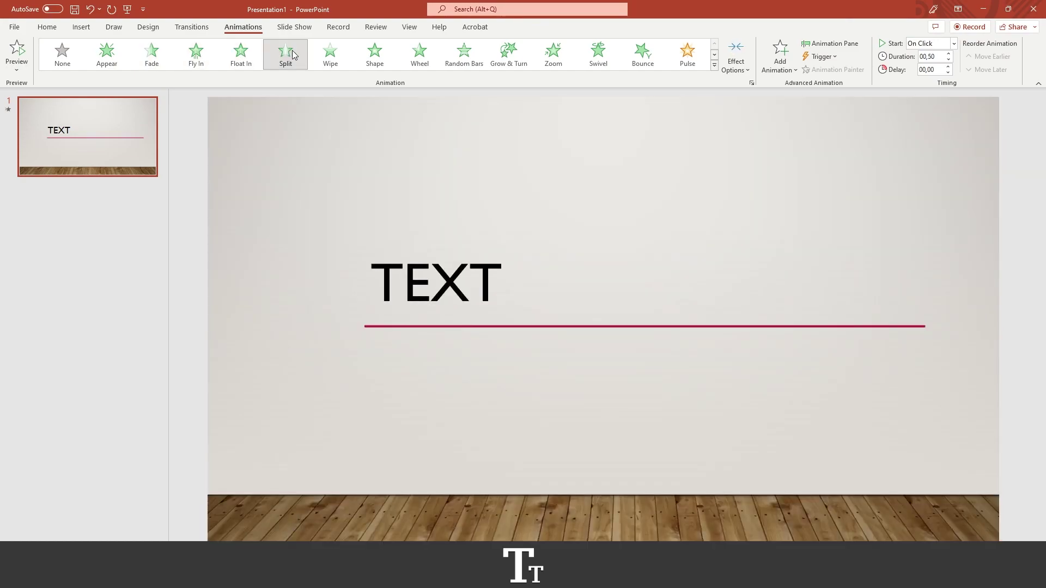
{"action": "left_click", "coordinate": [329, 53]}
{"action": "left_click", "coordinate": [715, 65]}
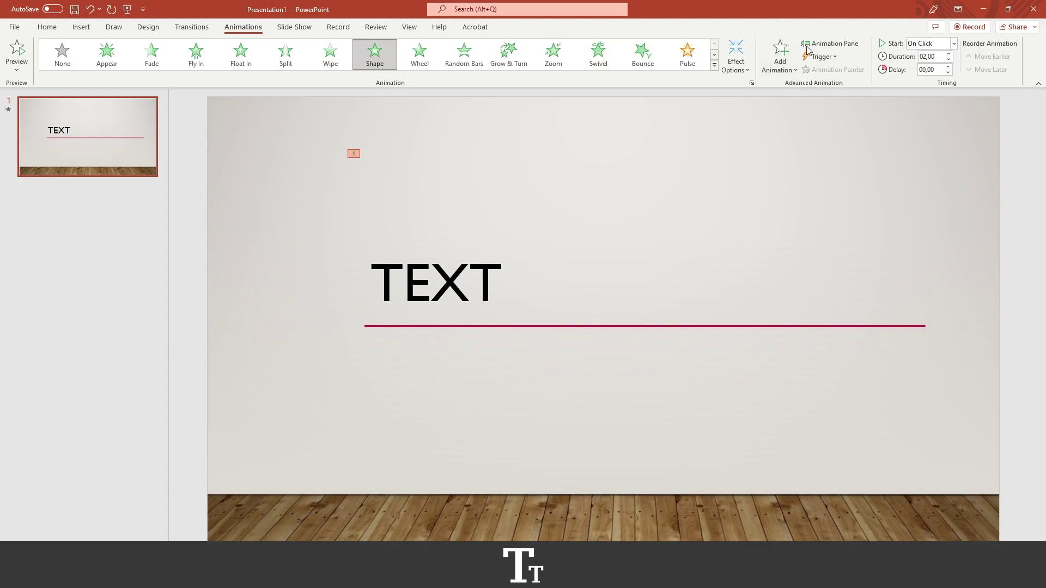
Increase the TEXT heading's Shape animation duration from 2.00 to 5.00 seconds.
{"action": "left_click", "coordinate": [949, 54]}
{"action": "left_click", "coordinate": [948, 54]}
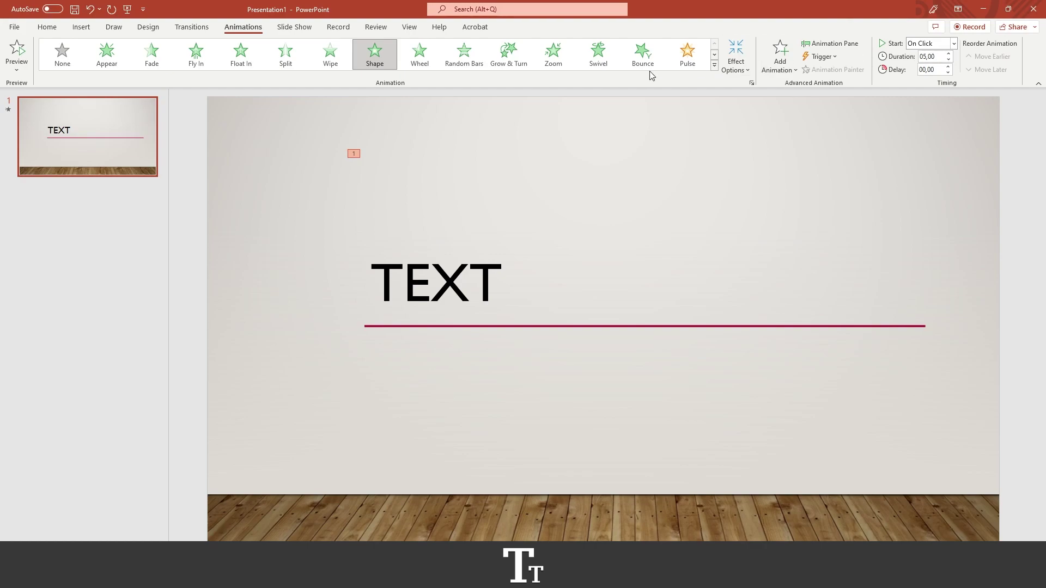